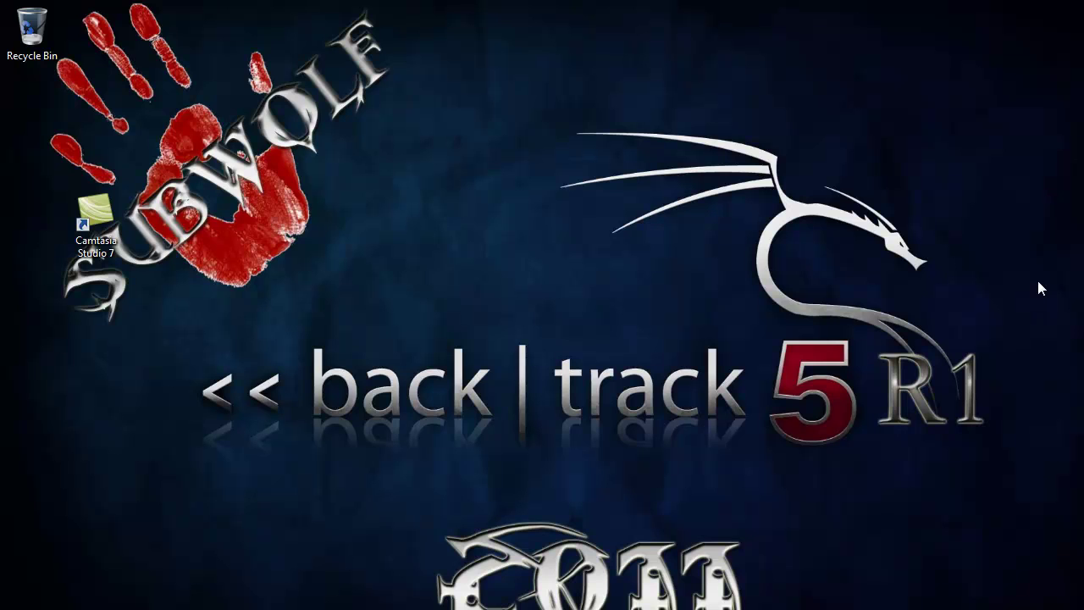
# Bring back the Firefox window showing the LinuxLive USB Creator and BackTrack Linux tabs
pyautogui.hotkey('alt', 'Tab')
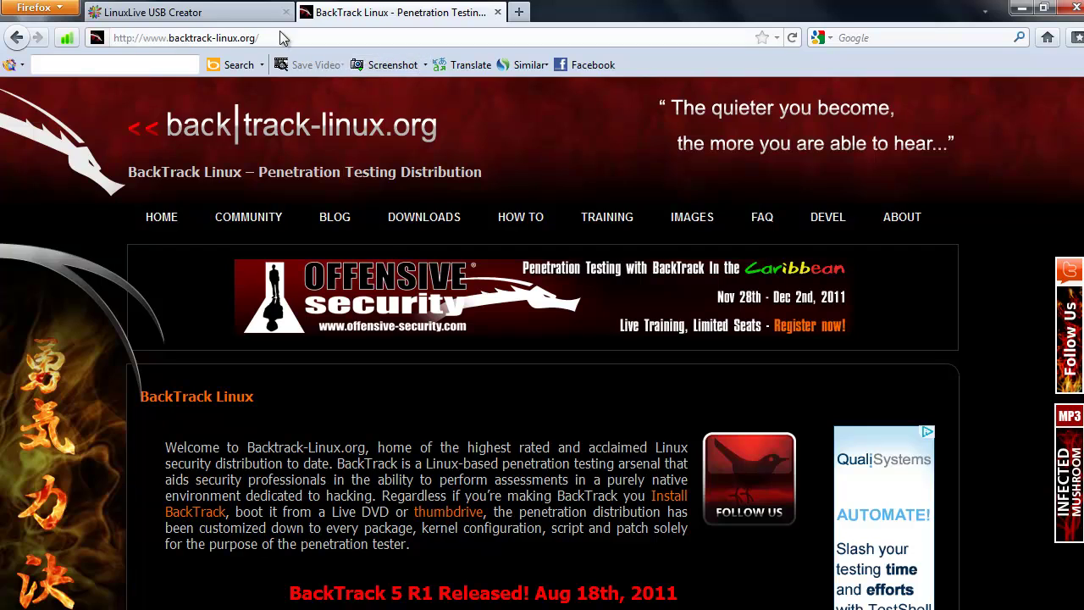
# Load the LinuxLive USB Creator (LiLi 2.8.5) download page, then return to the BackTrack Linux tab
pyautogui.click(245, 13)
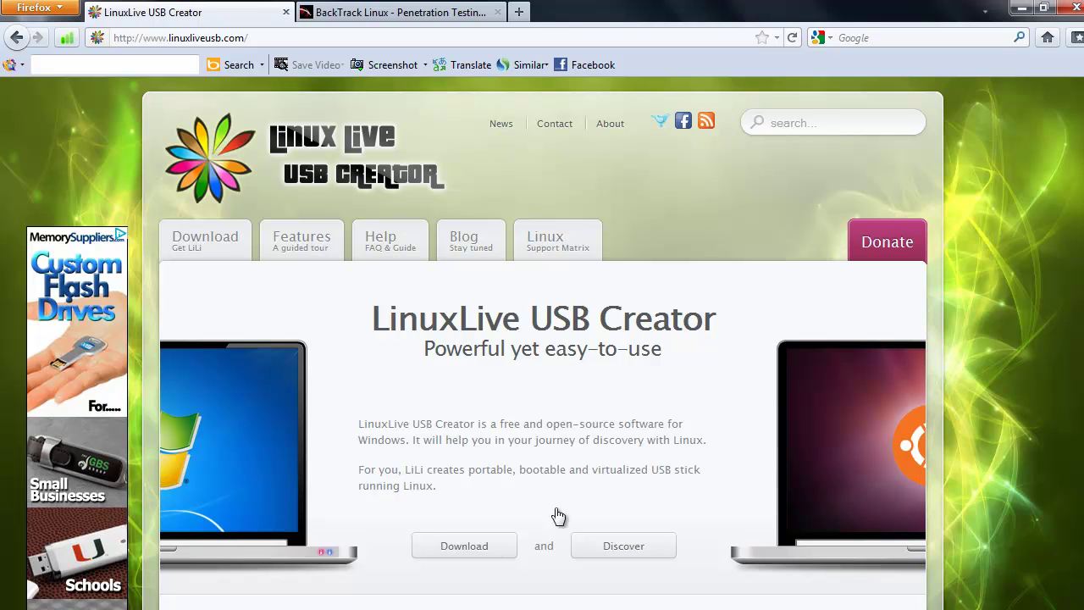
pyautogui.click(494, 545)
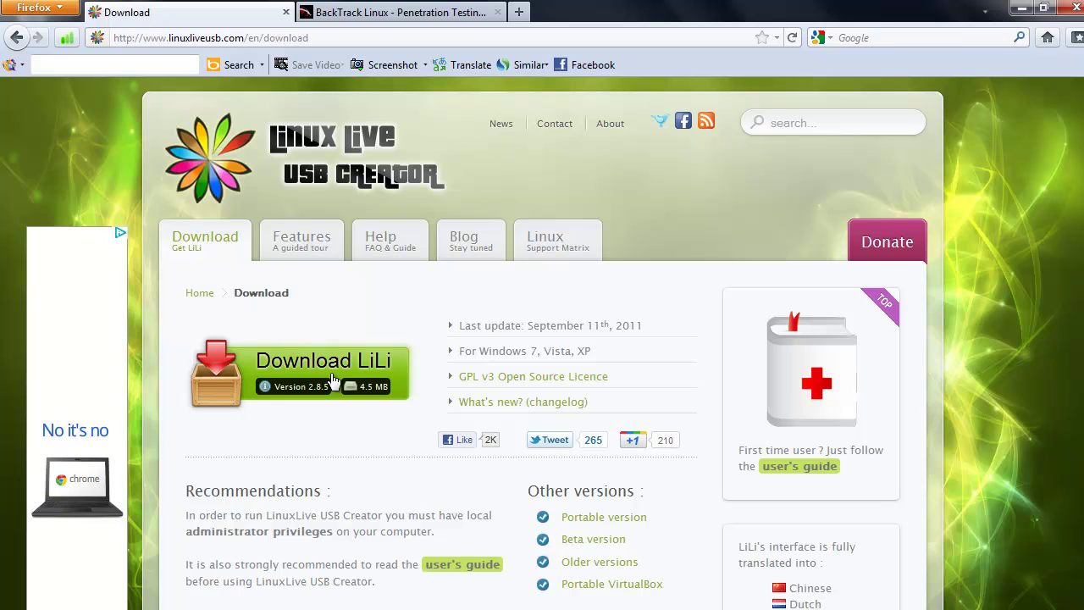
pyautogui.click(353, 14)
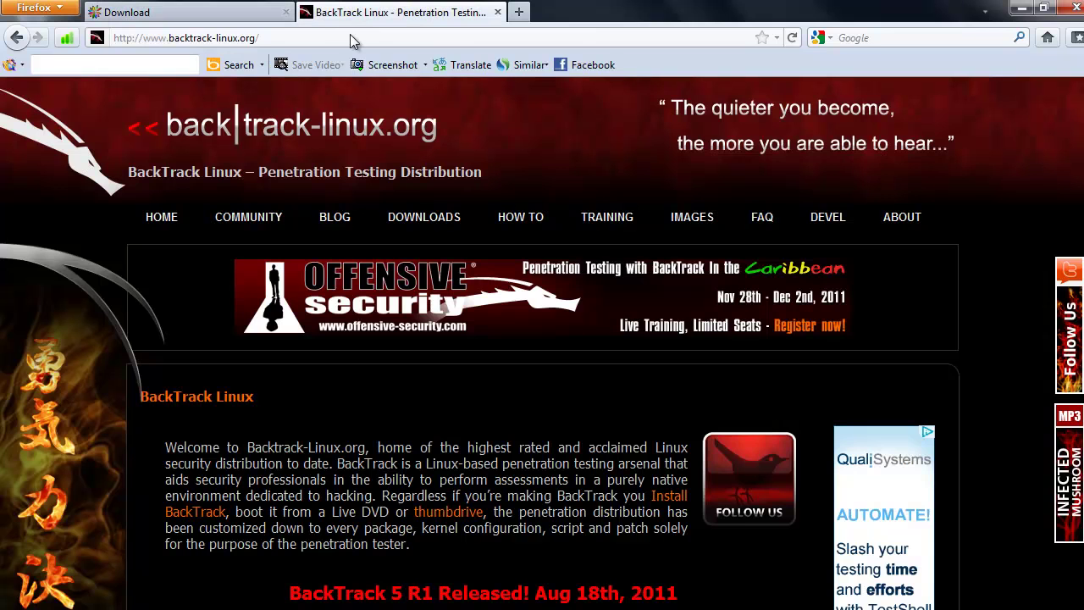
# Go to the BackTrack downloads page and skip registration to reach the download options
pyautogui.click(415, 227)
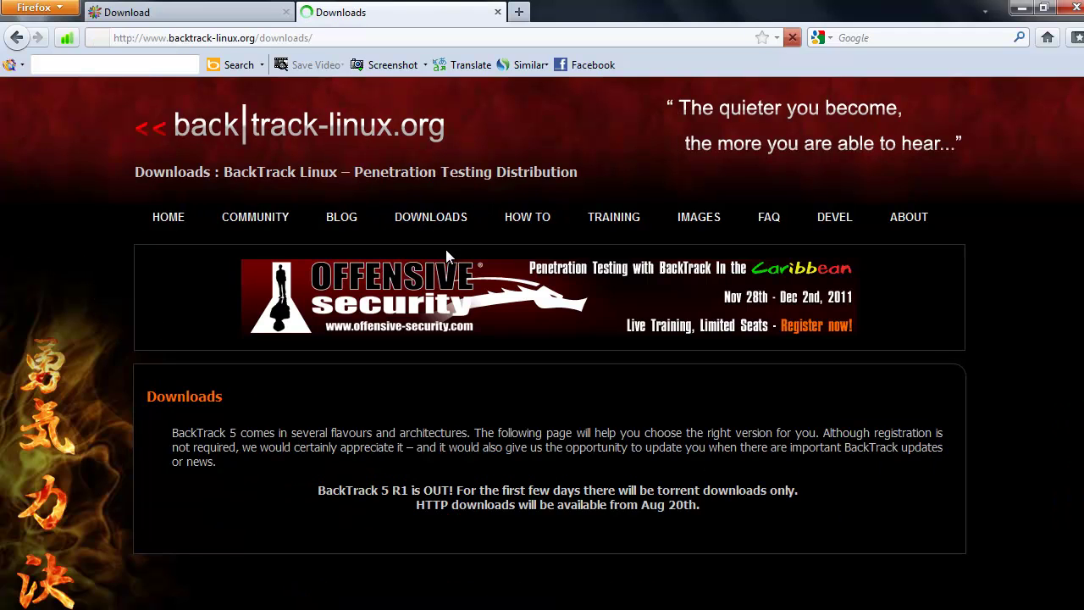
pyautogui.scroll(-5, 476, 302)
pyautogui.scroll(-4, 476, 302)
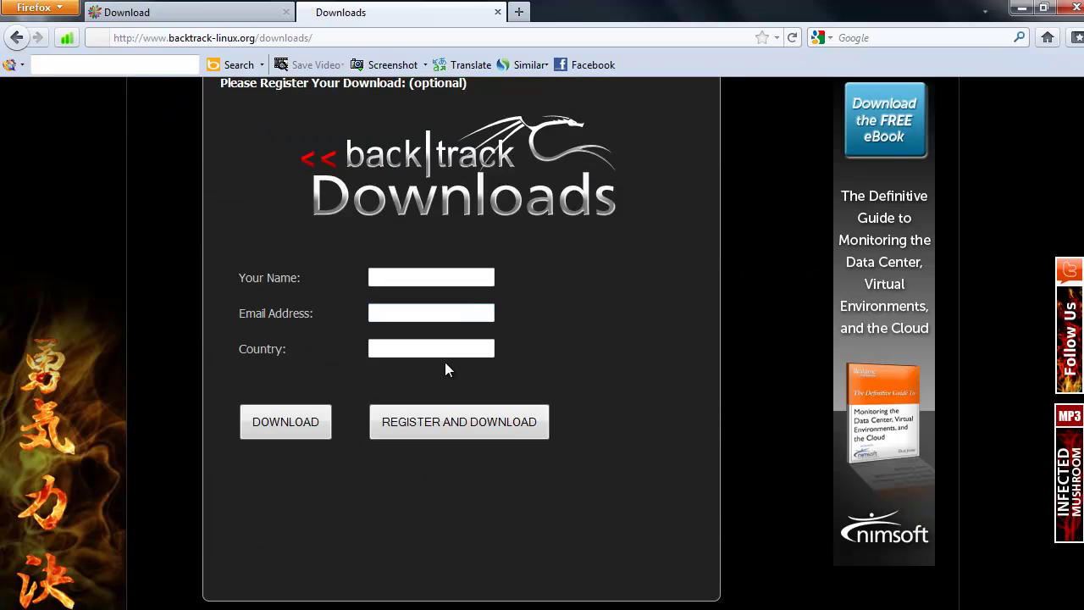
pyautogui.click(310, 428)
# Choose BackTrack 5 R1, GNOME, 32-bit, ISO and request the BT5R1-GNOME-32.iso download
pyautogui.scroll(4, 322, 440)
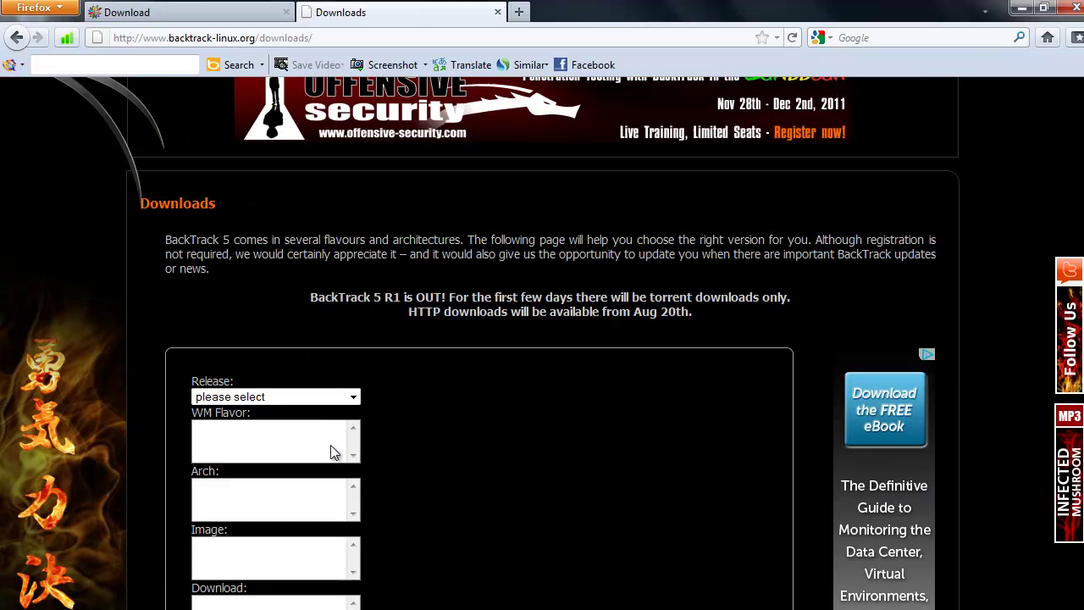
pyautogui.click(354, 397)
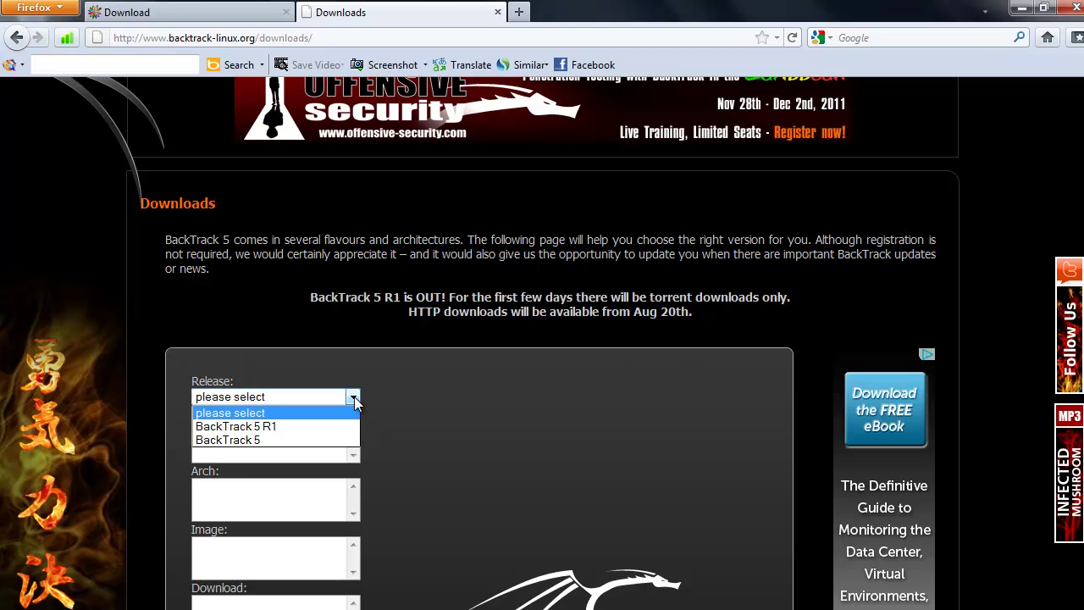
pyautogui.click(337, 428)
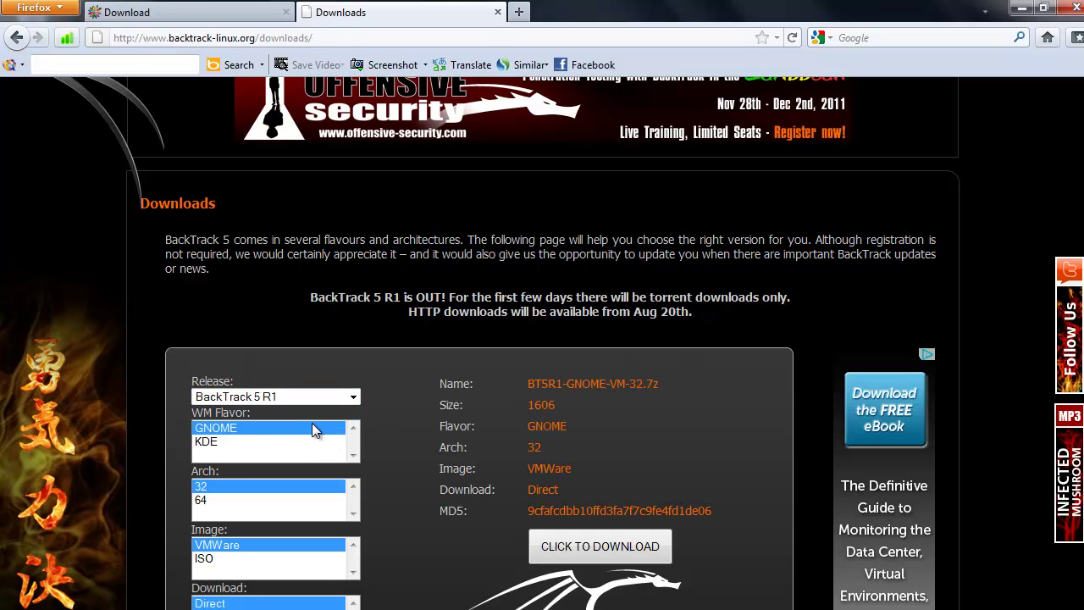
pyautogui.click(312, 430)
pyautogui.click(326, 490)
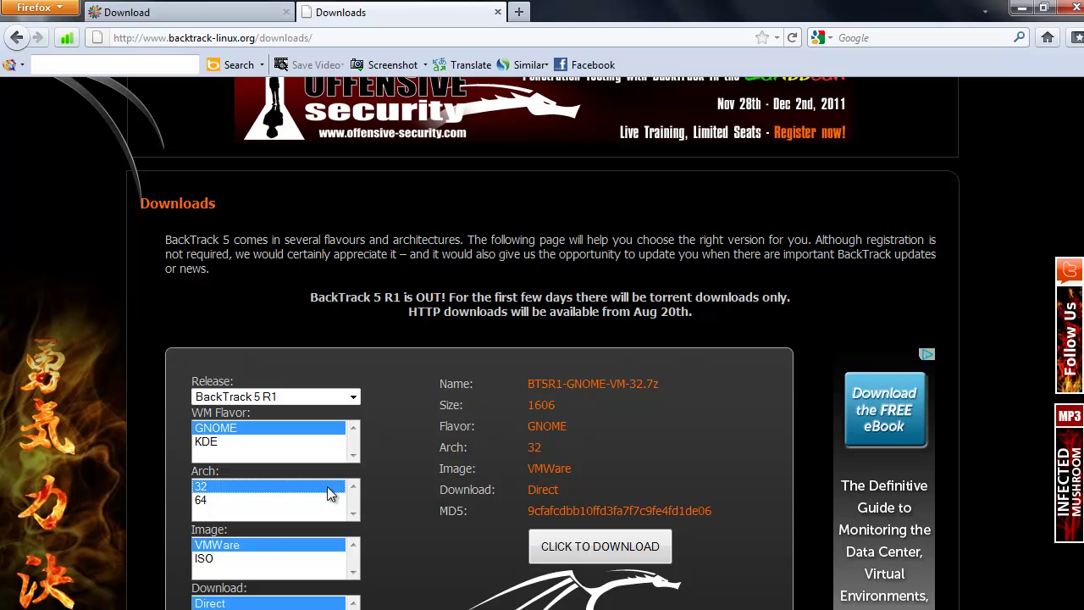
pyautogui.click(213, 564)
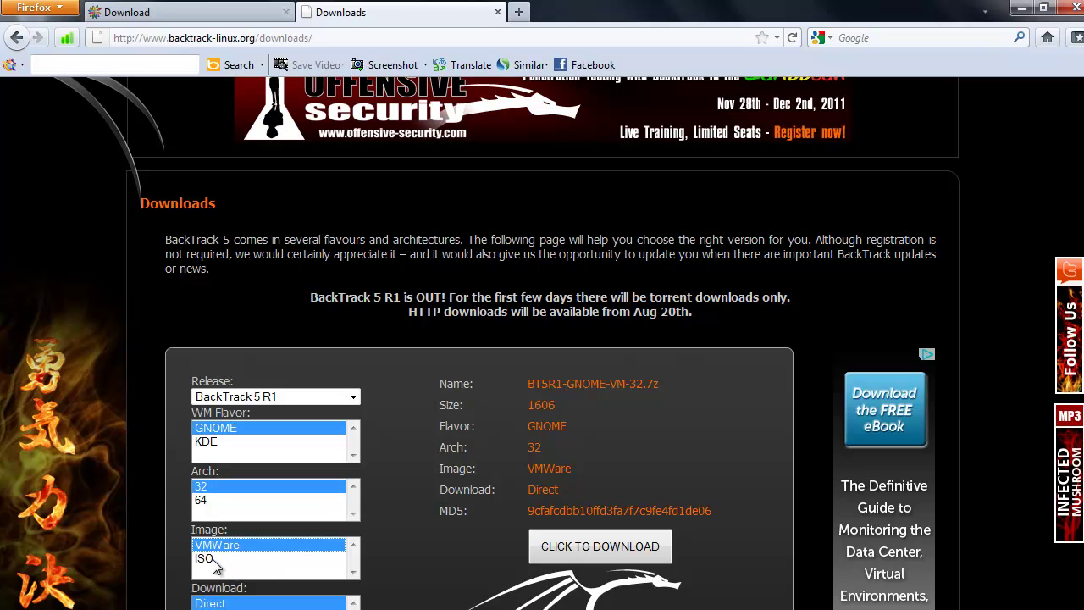
pyautogui.click(208, 560)
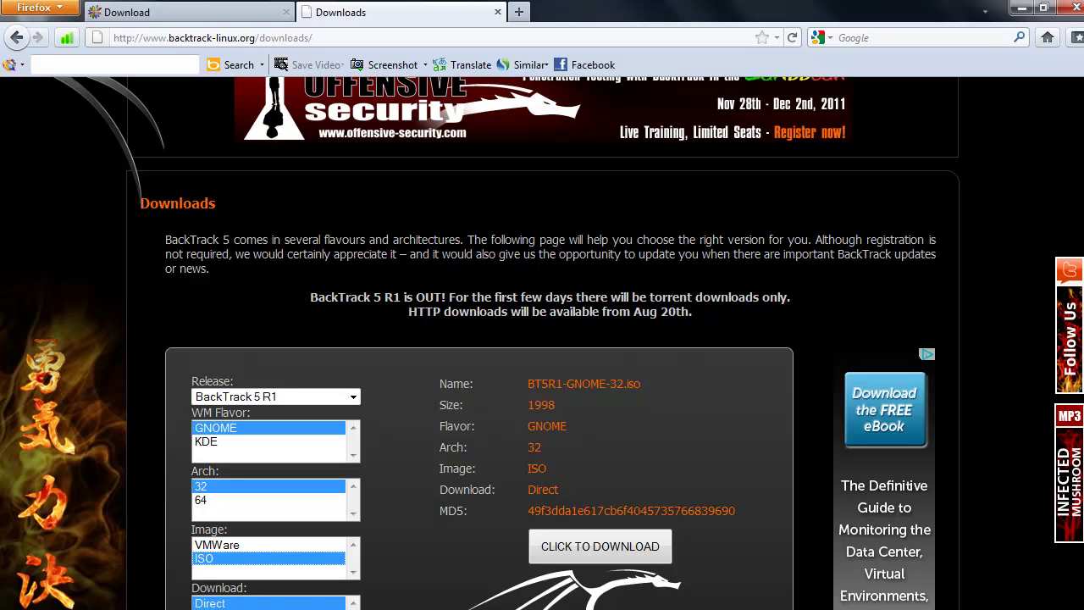
pyautogui.click(607, 555)
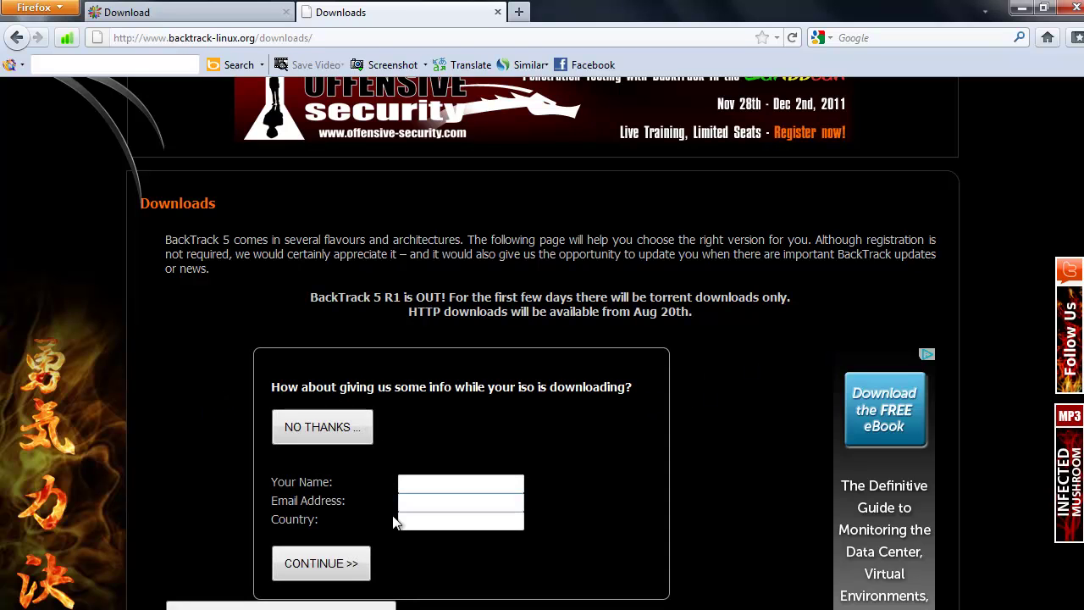
# Continue past the info form, cancel saving BT5R1-GNOME-32.iso, and minimise Firefox
pyautogui.click(345, 565)
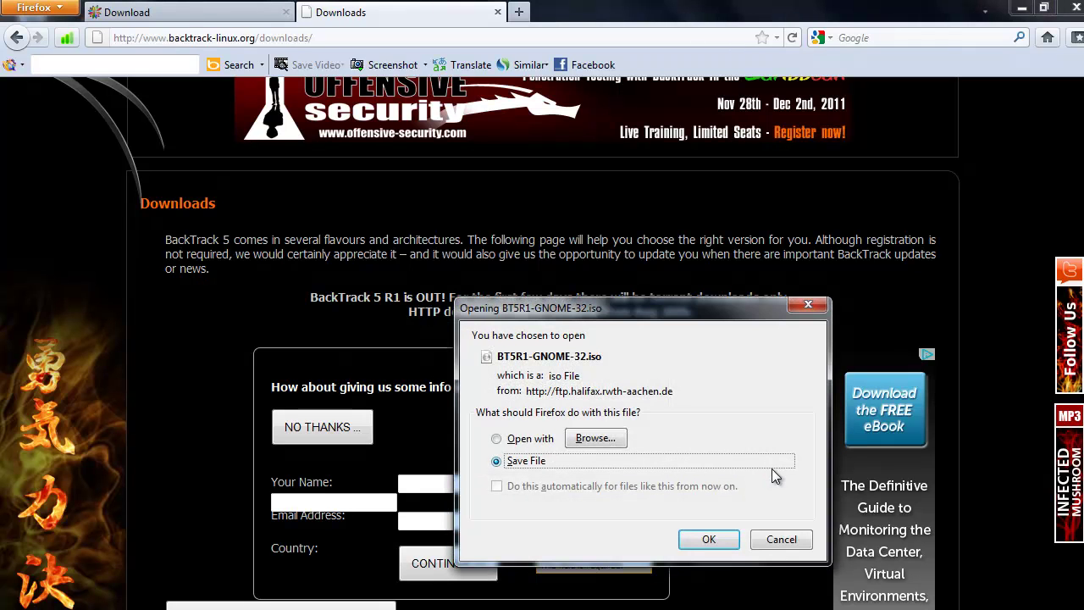
pyautogui.click(781, 547)
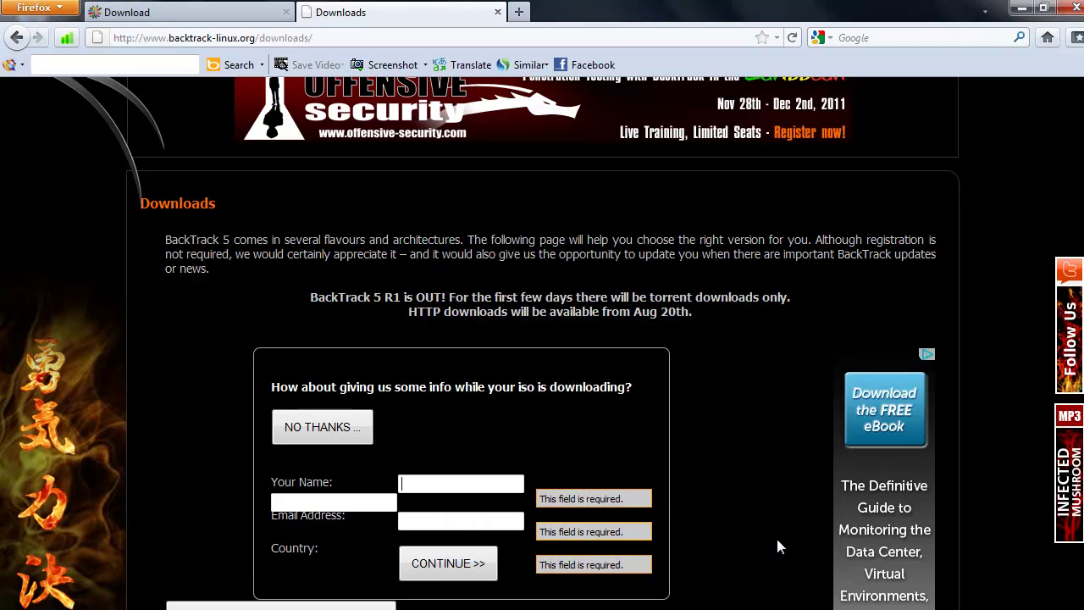
pyautogui.click(1019, 8)
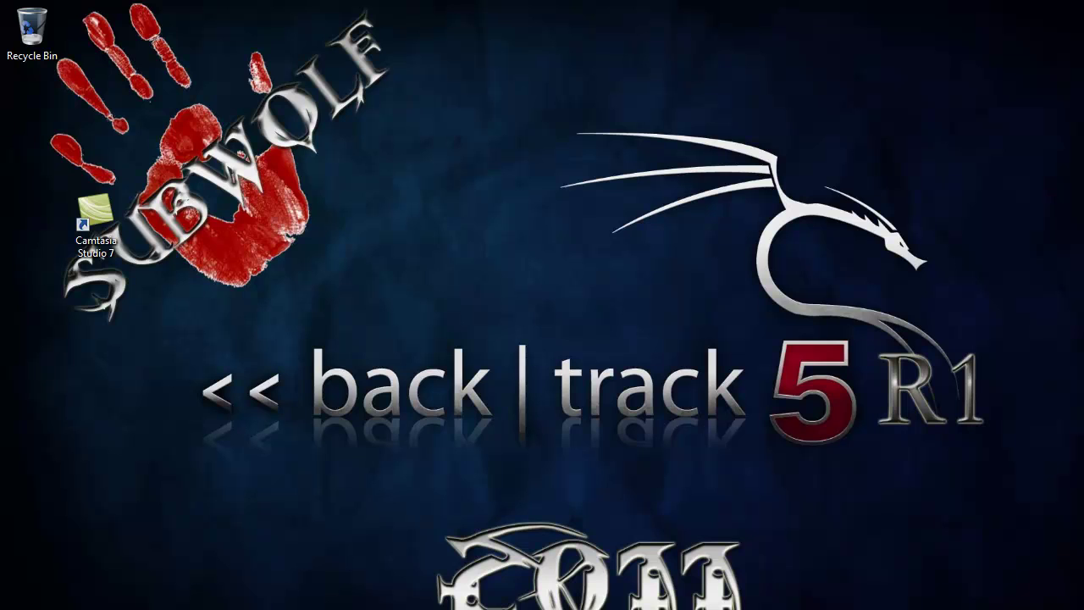
# Quick-format the 15.6 GB BACKTRACK (F:) USB key as FAT32 and close the format window
pyautogui.press('super')
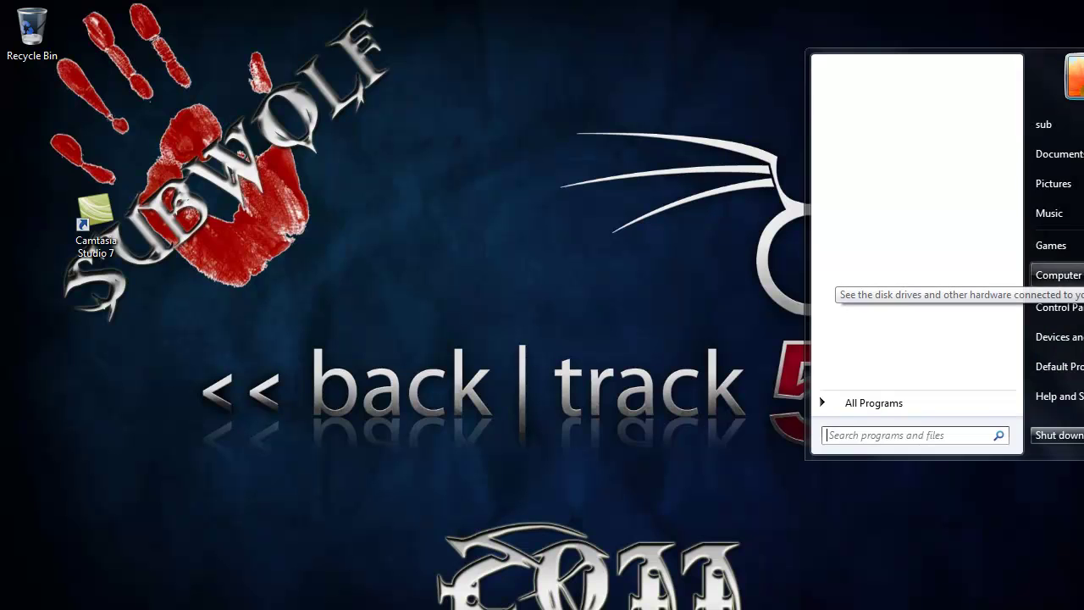
pyautogui.press('Escape')
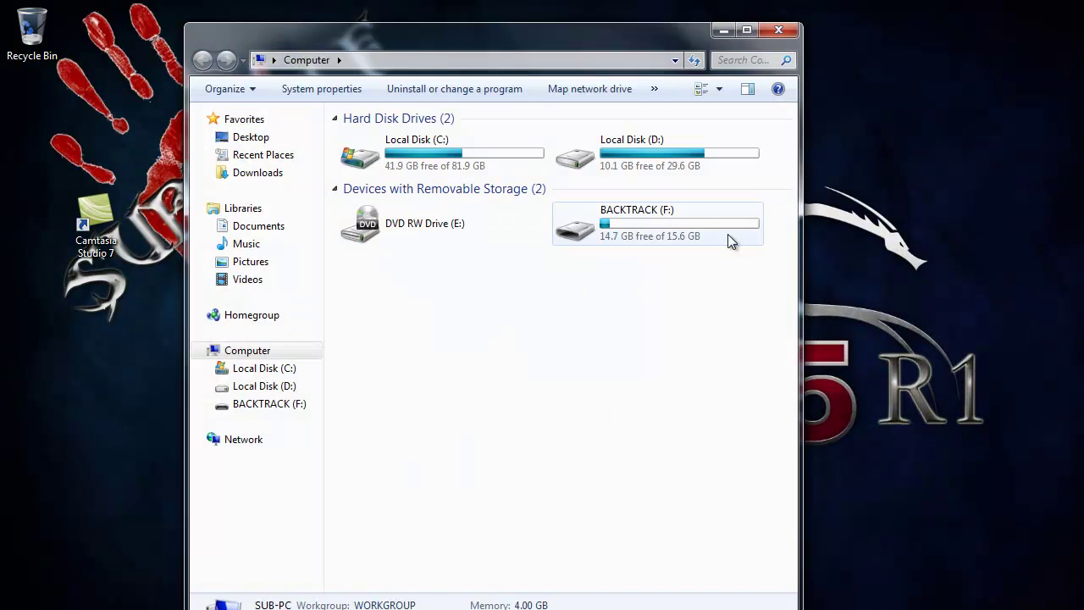
pyautogui.click(664, 231)
pyautogui.rightClick(664, 231)
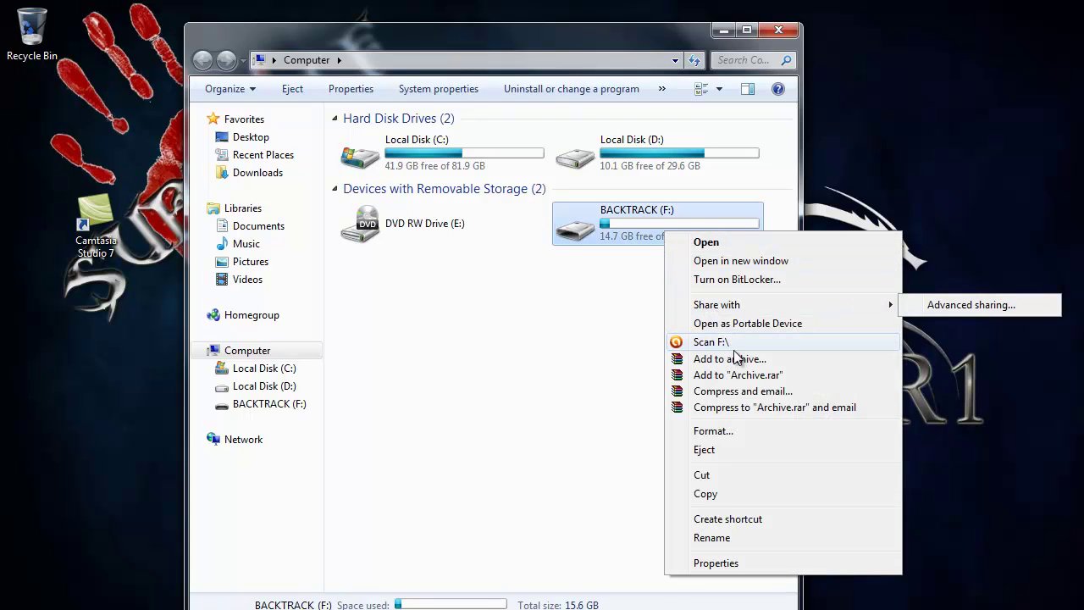
pyautogui.click(766, 432)
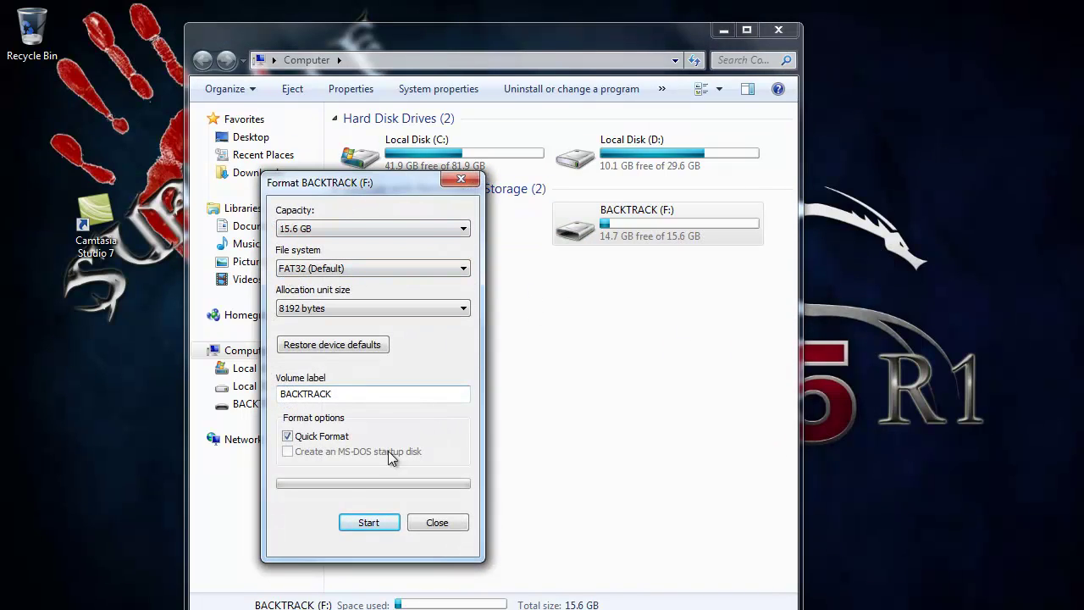
pyautogui.click(359, 525)
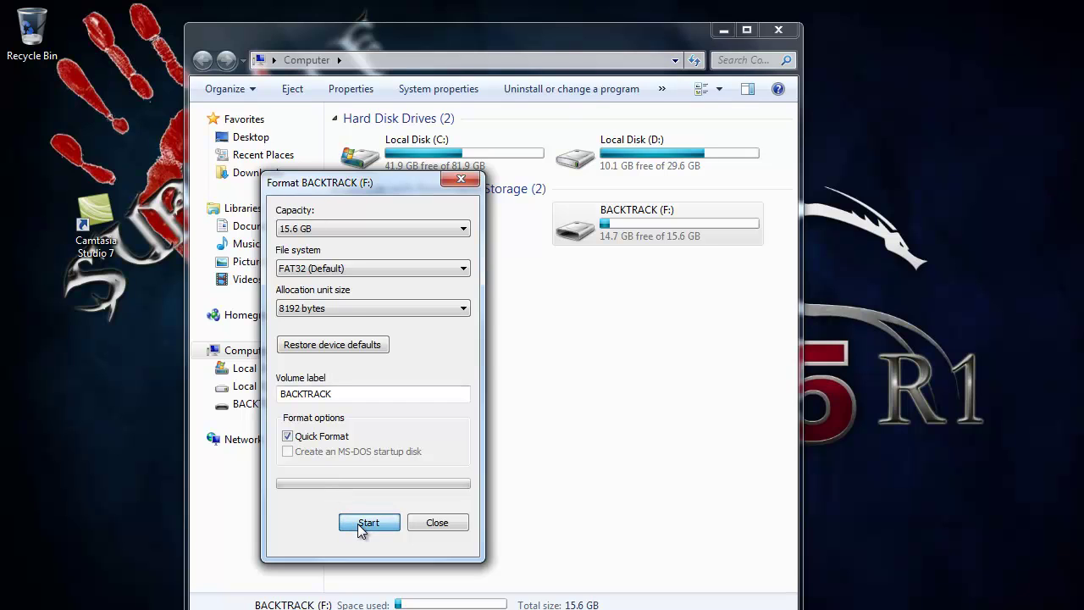
pyautogui.click(589, 336)
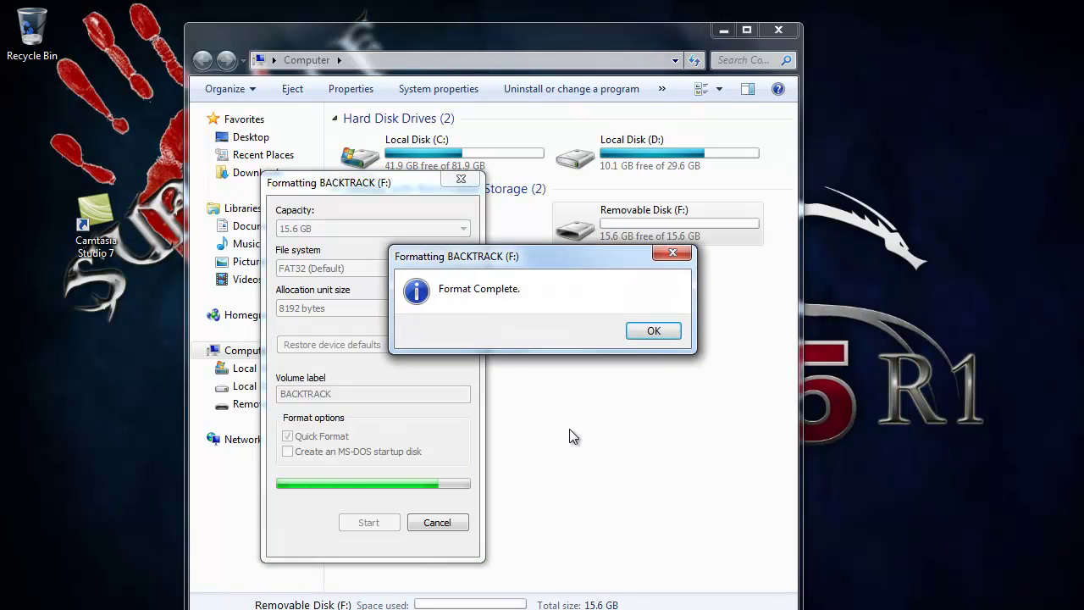
pyautogui.click(644, 332)
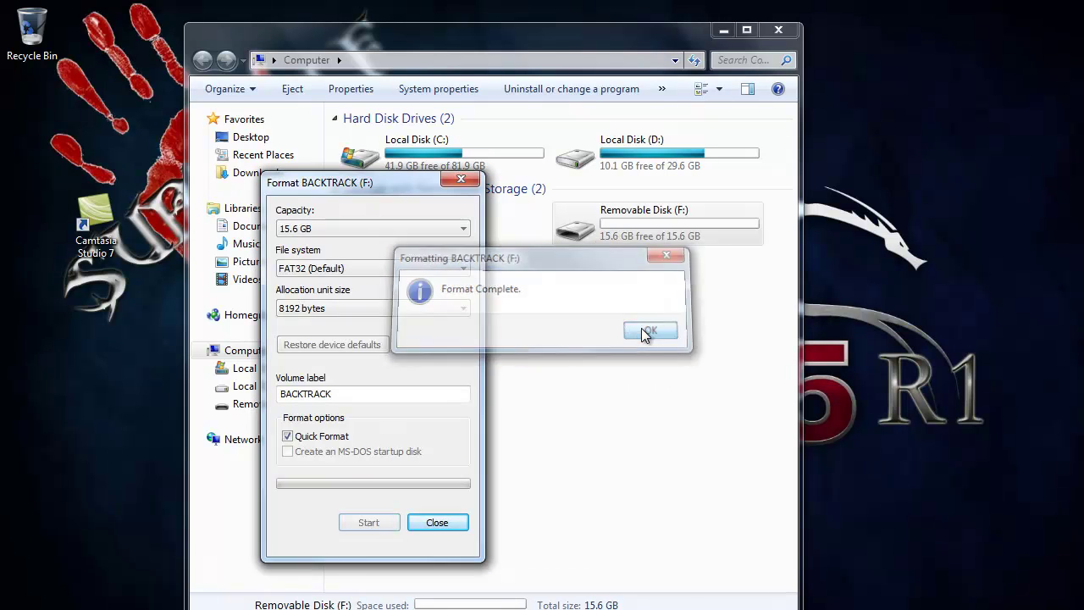
pyautogui.click(461, 179)
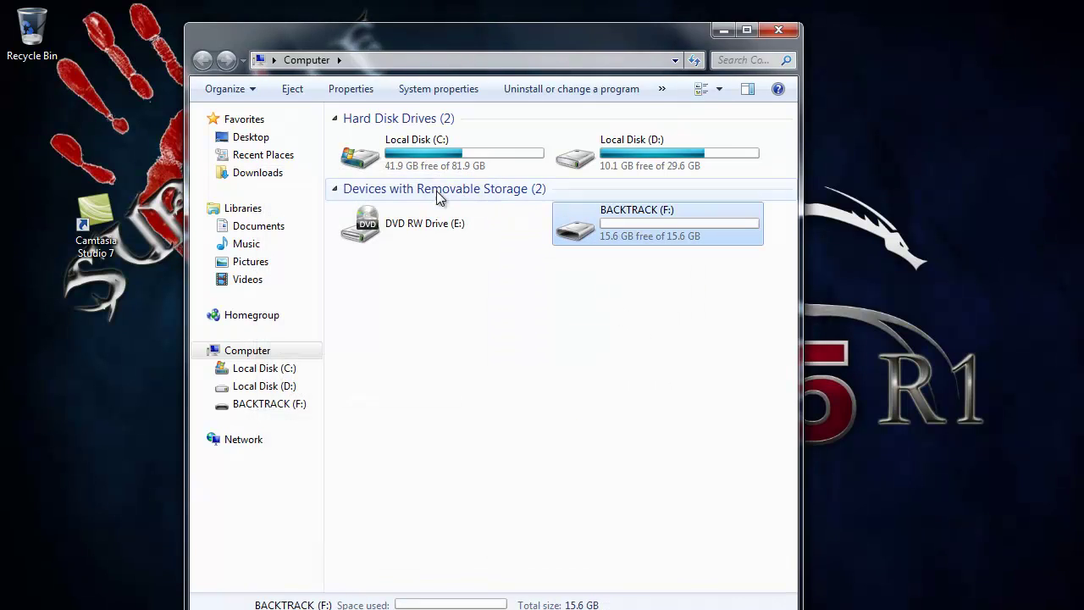
# Launch the LinuxLive USB Creator 2.8.5 installer from Downloads, allowing the COMODO security alerts
pyautogui.click(273, 174)
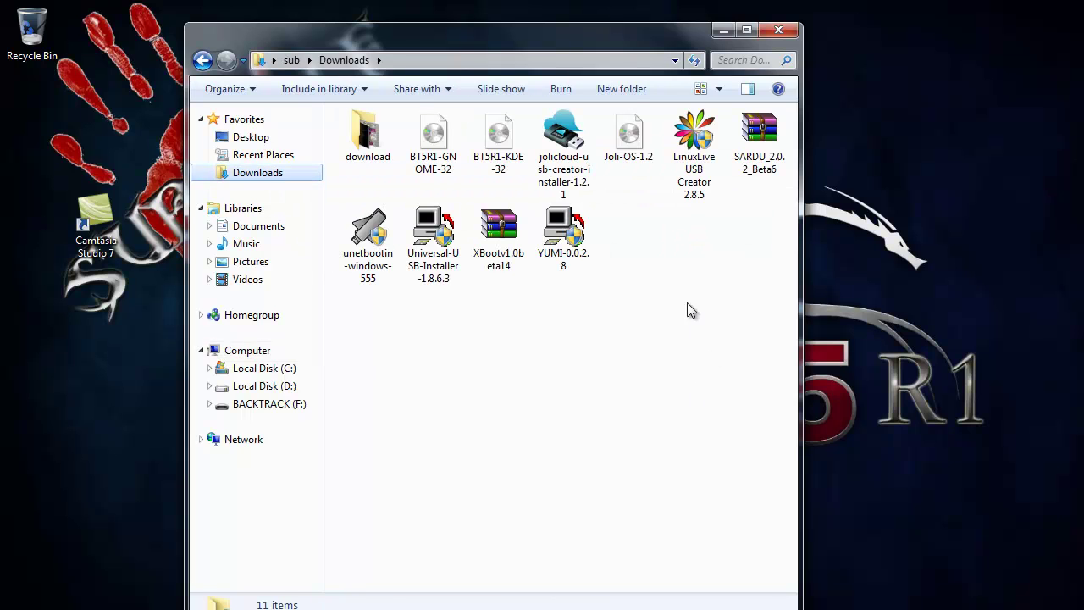
pyautogui.click(694, 182)
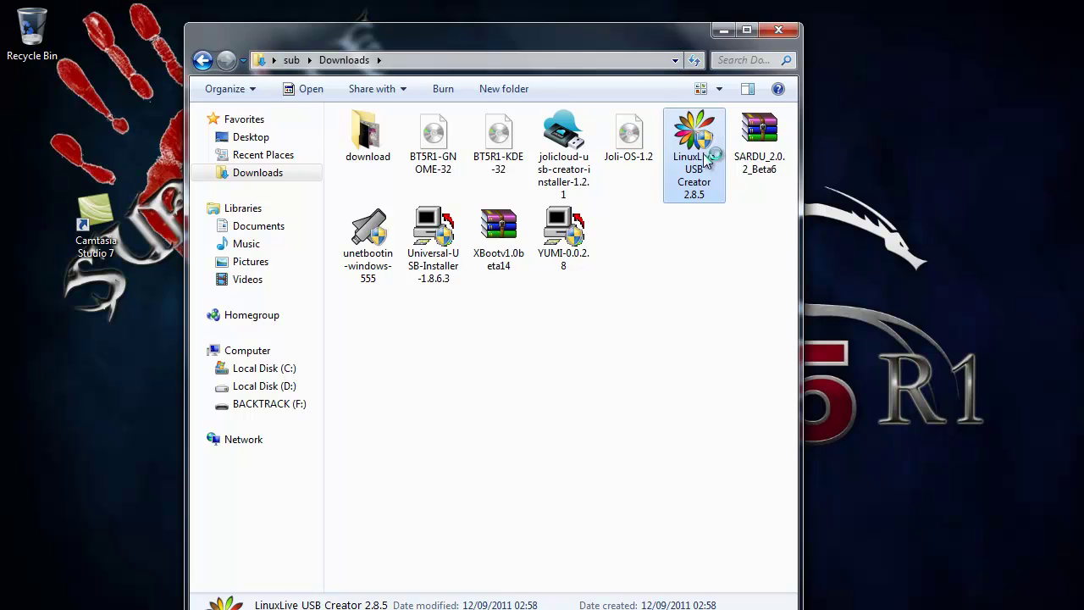
pyautogui.doubleClick(706, 184)
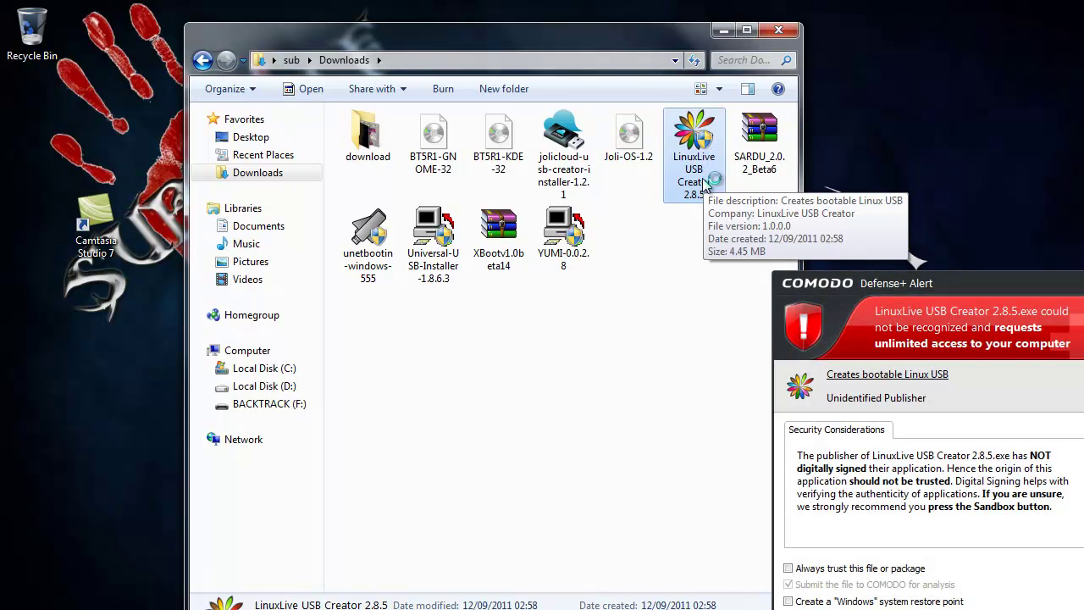
pyautogui.press('Return')
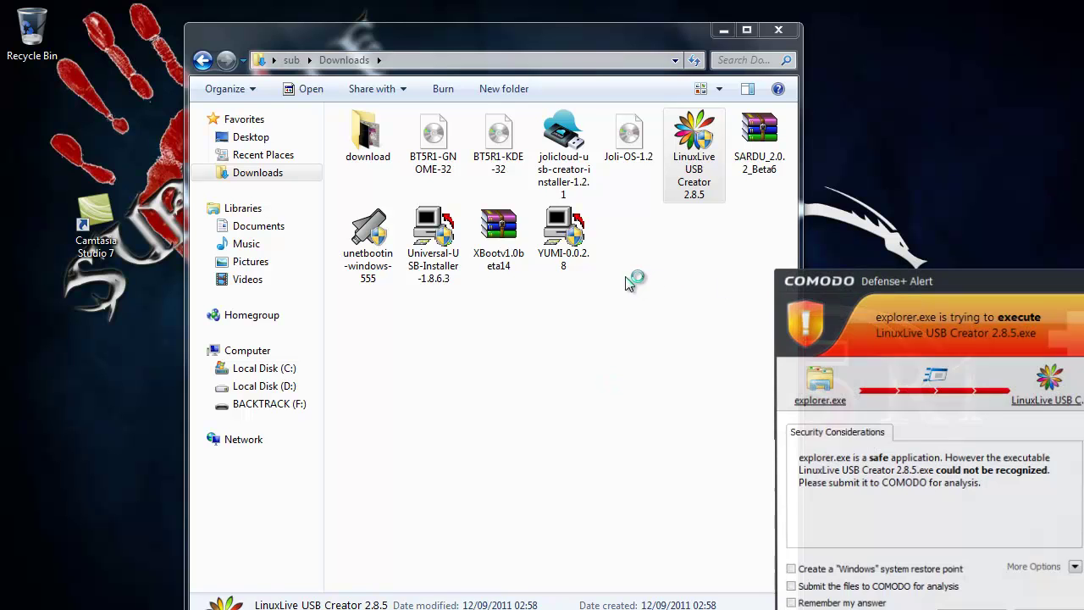
pyautogui.press('Return')
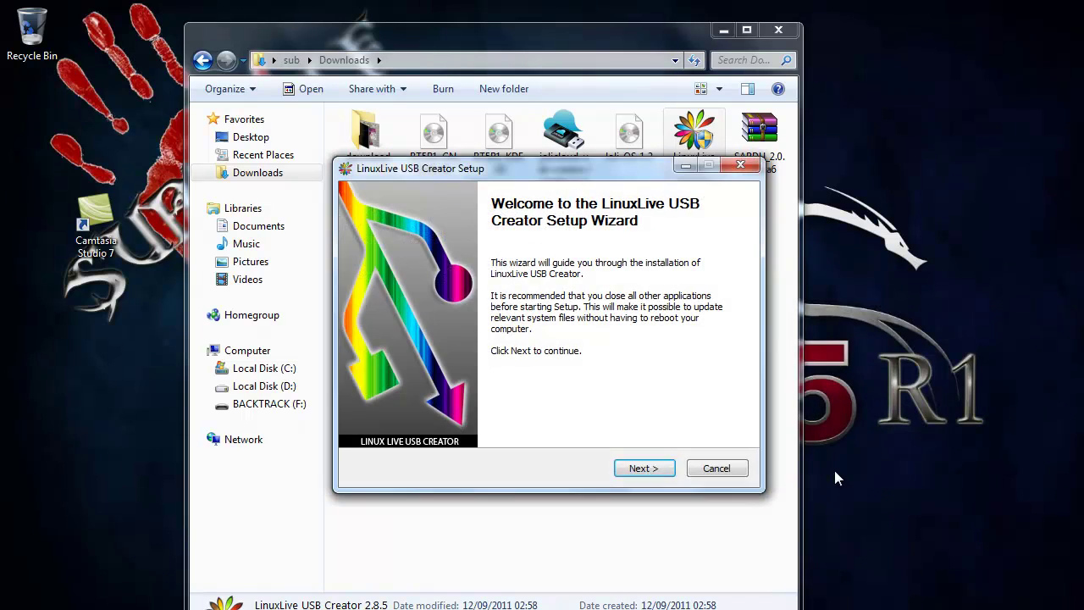
# Complete the installation, launch LinuxLive USB Creator, and minimise the Explorer window
pyautogui.click(661, 470)
pyautogui.click(645, 469)
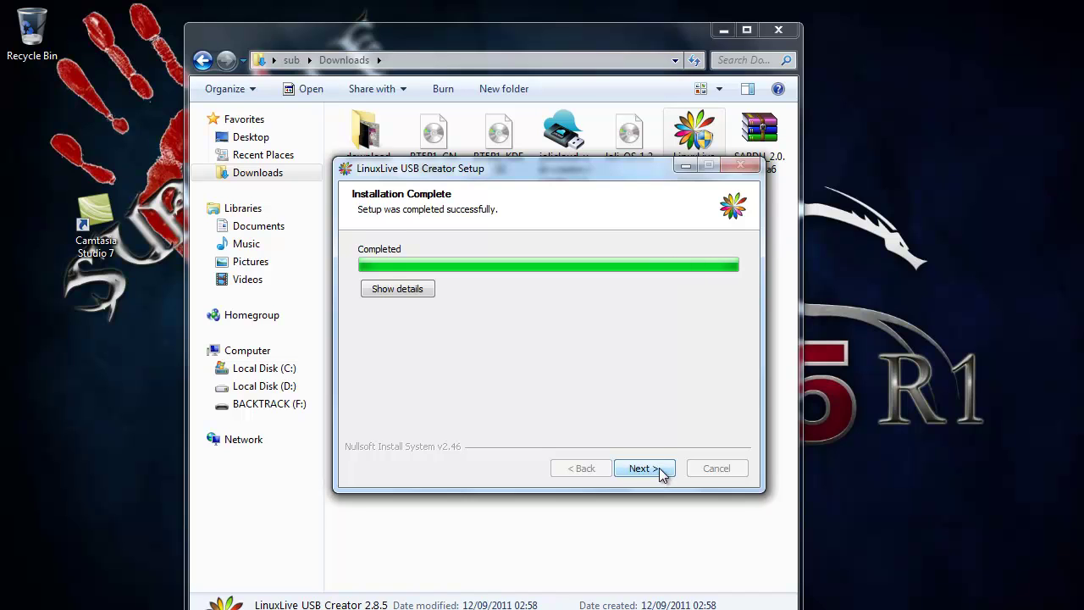
pyautogui.click(661, 474)
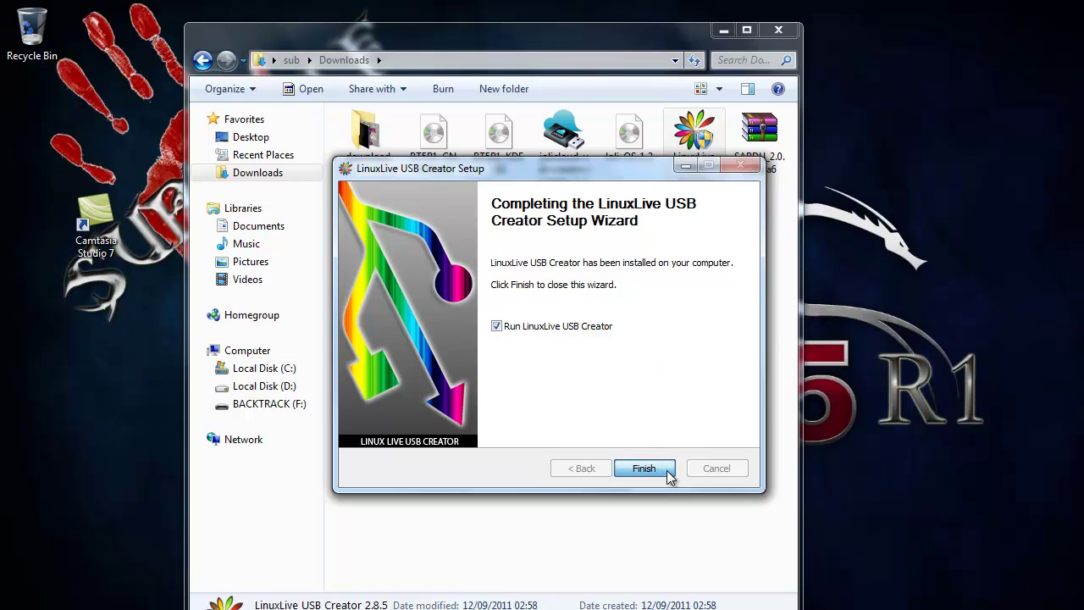
pyautogui.click(644, 468)
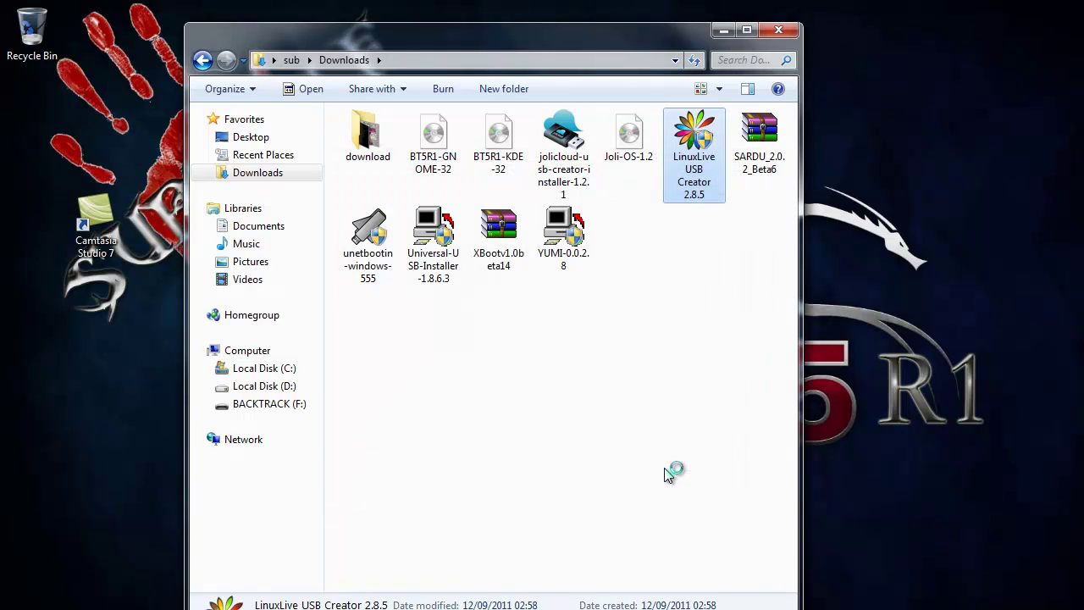
pyautogui.click(726, 32)
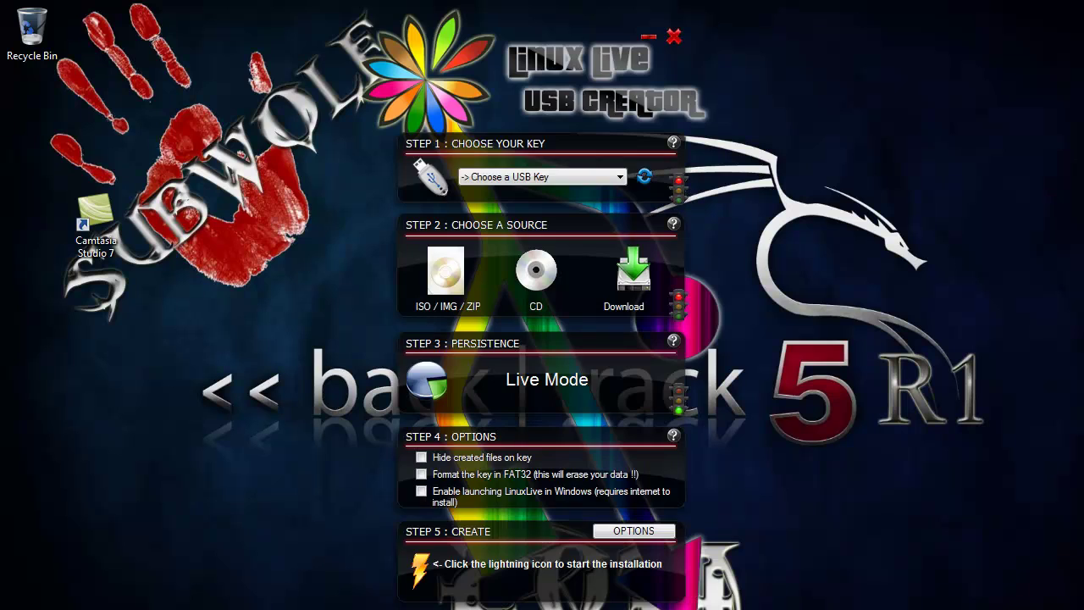
# Target the F: BACKTRACK FAT32 key and load BT5R1-GNOME-32.iso as the source image
pyautogui.click(605, 177)
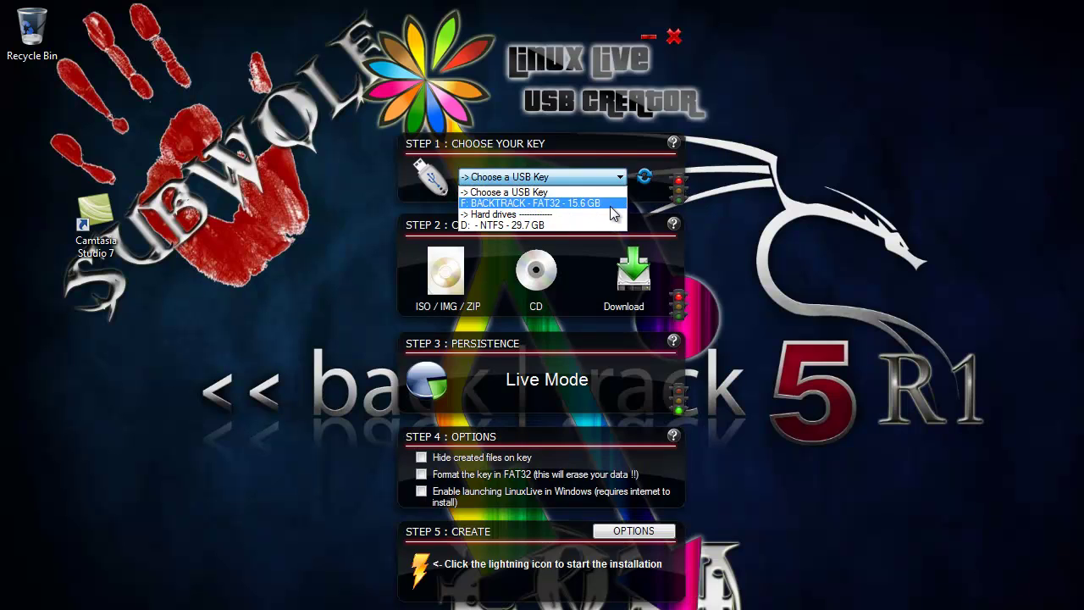
pyautogui.click(610, 206)
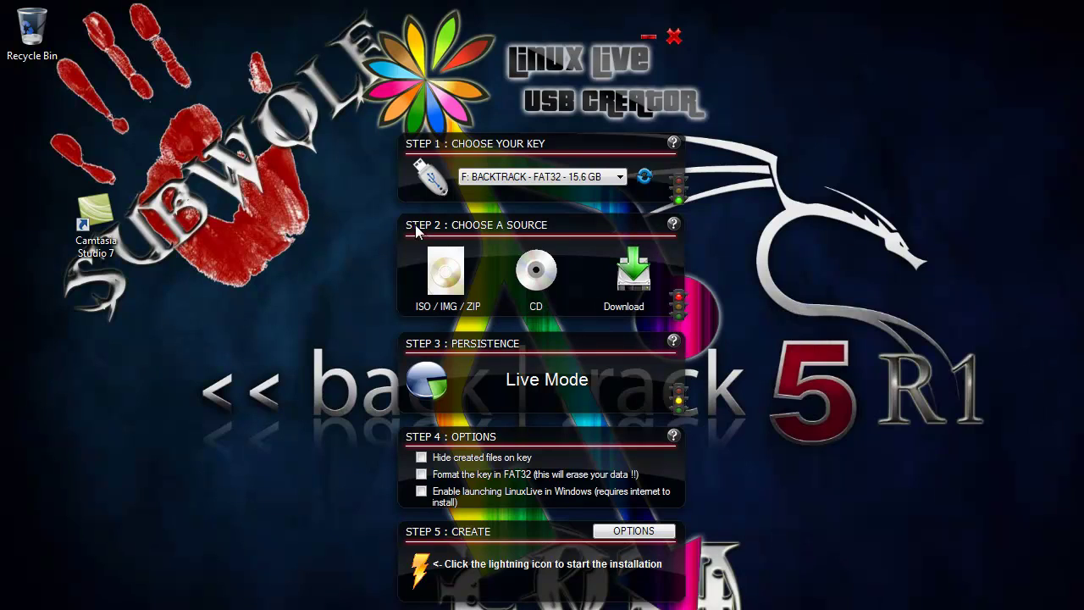
pyautogui.click(450, 283)
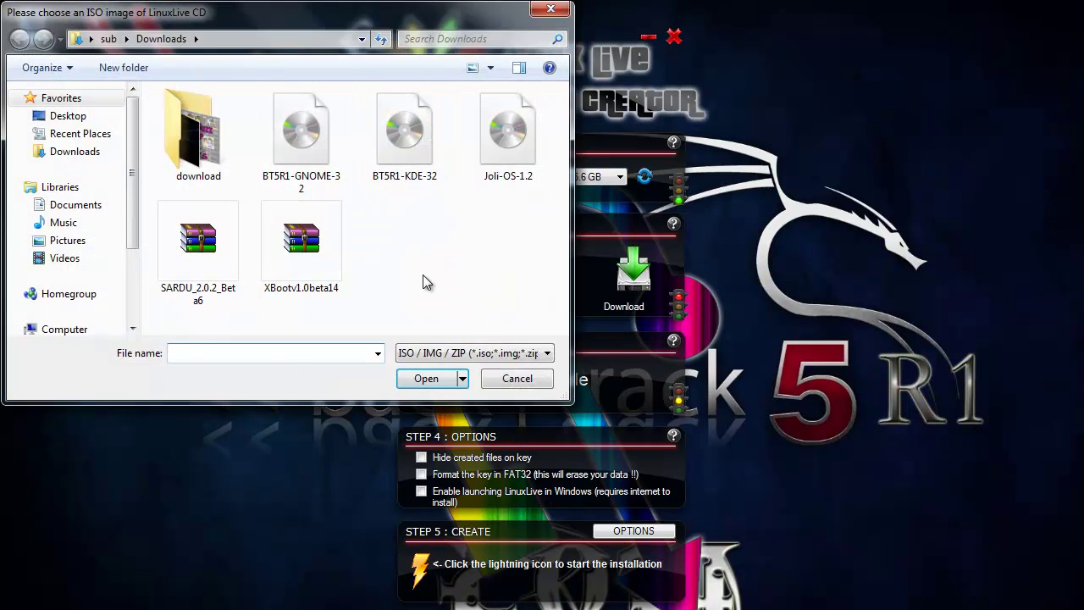
pyautogui.click(317, 174)
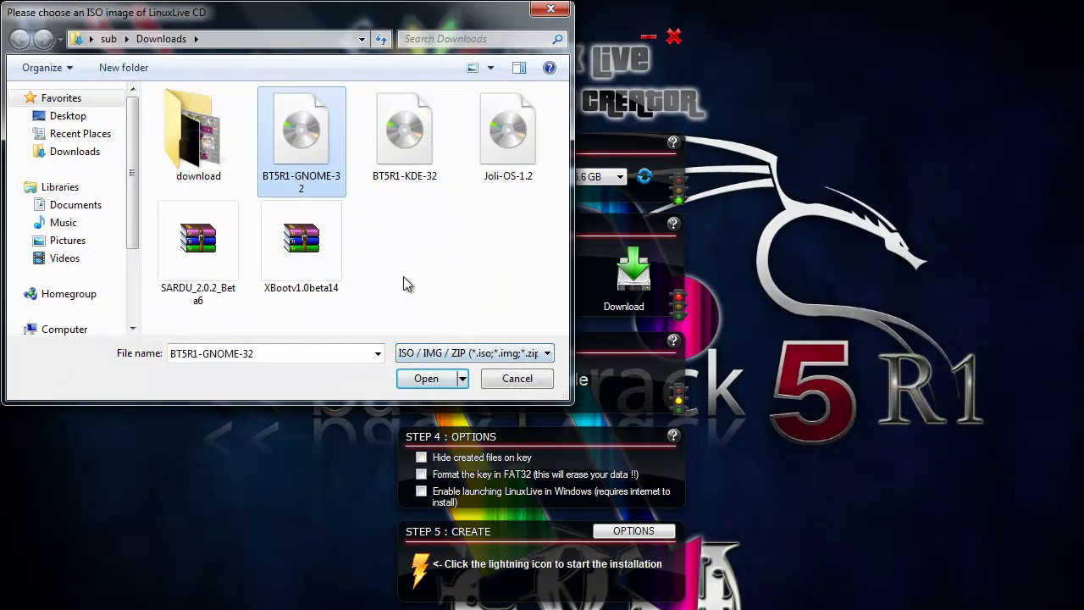
pyautogui.click(440, 382)
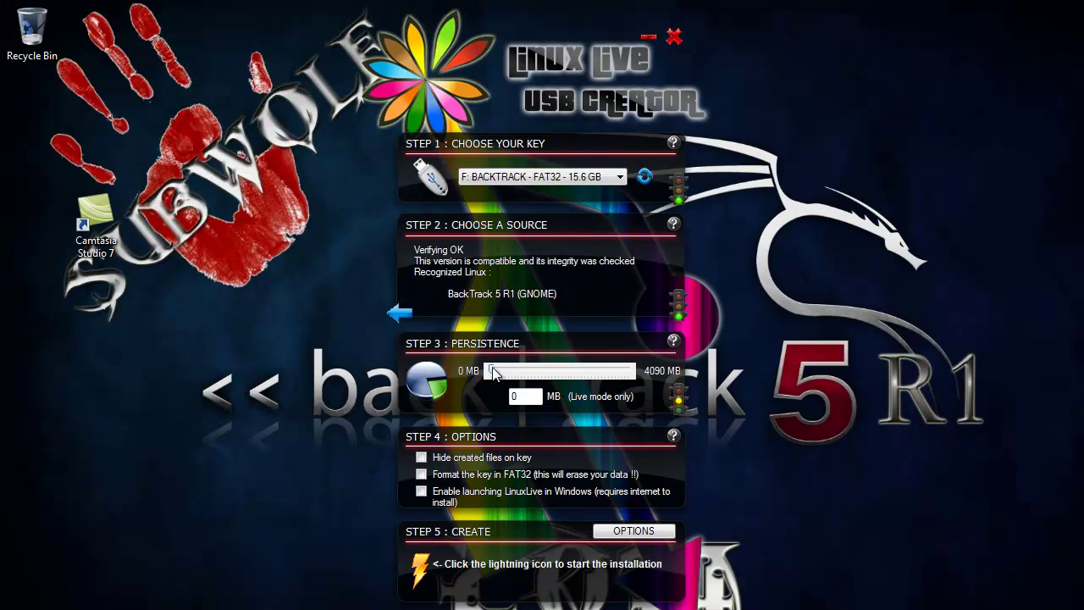
# Drag the Step 3 persistence slider to its 4090 MB maximum
pyautogui.moveTo(491, 373); pyautogui.dragTo(632, 373)
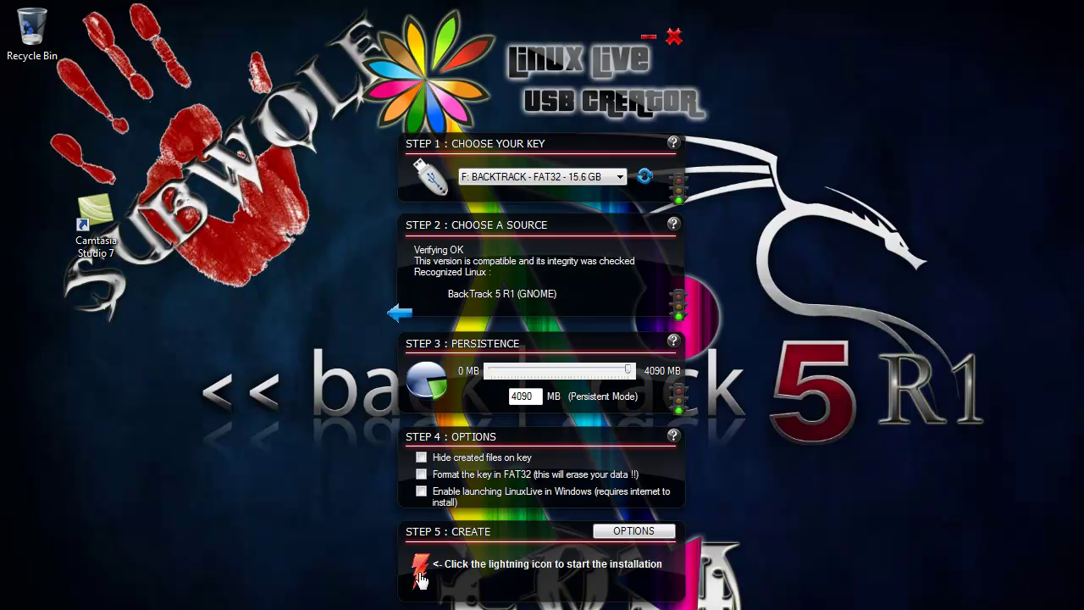
# Start creating the live key so the BackTrack ISO begins extracting onto the USB key
pyautogui.click(419, 574)
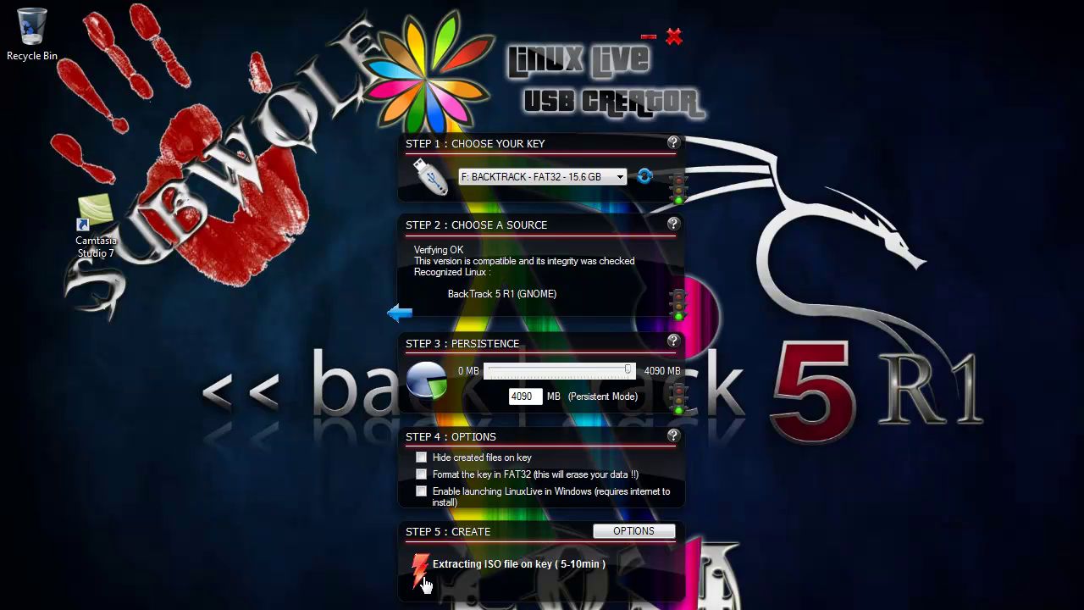